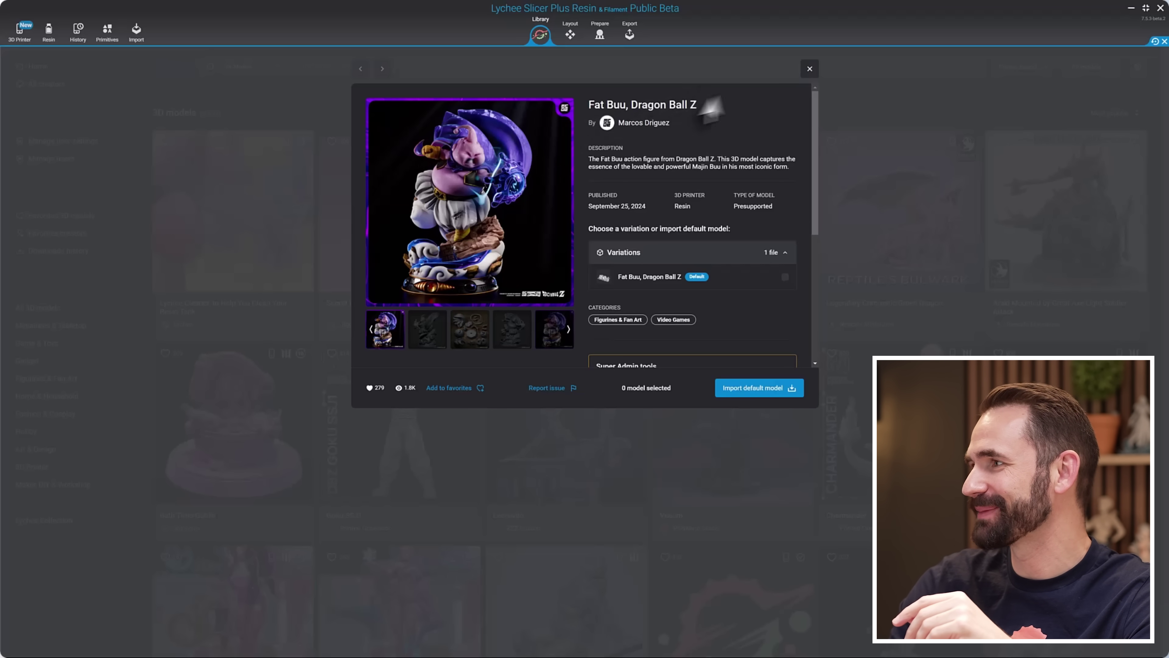
- Close the Fat Buu, Dragon Ball Z details page to get back to the 2,920-model catalogue
{"action": "left_click", "coordinate": [808, 69]}
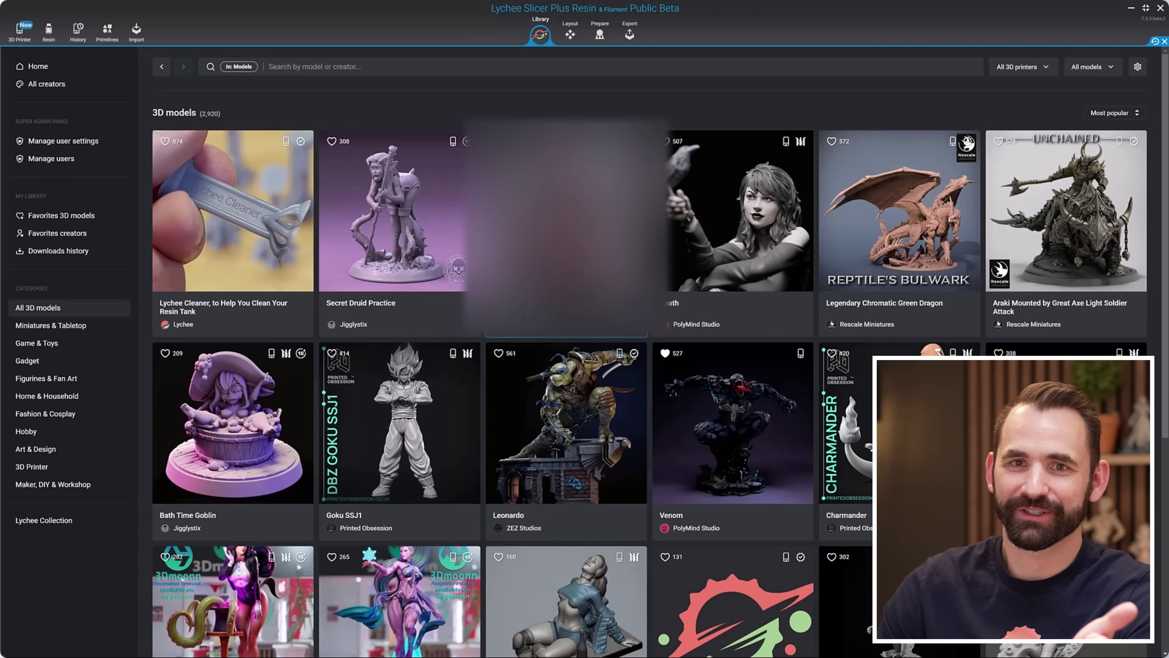
- Switch to the Layout workspace and orbit around the two Fat Buu models on the plate
{"action": "left_click", "coordinate": [571, 36]}
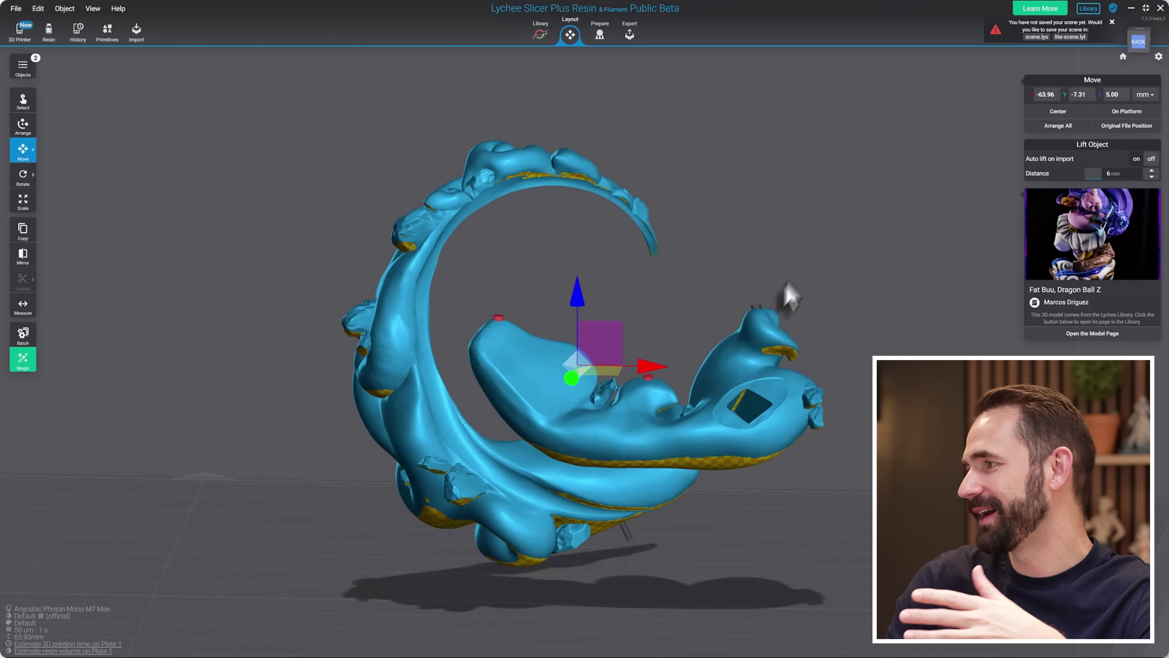
{"action": "mouse_move", "coordinate": [783, 279]}
{"action": "left_mouse_down"}
{"action": "mouse_move", "coordinate": [569, 306]}
{"action": "mouse_move", "coordinate": [530, 292]}
{"action": "mouse_move", "coordinate": [757, 305]}
{"action": "mouse_move", "coordinate": [795, 261]}
{"action": "left_mouse_up"}
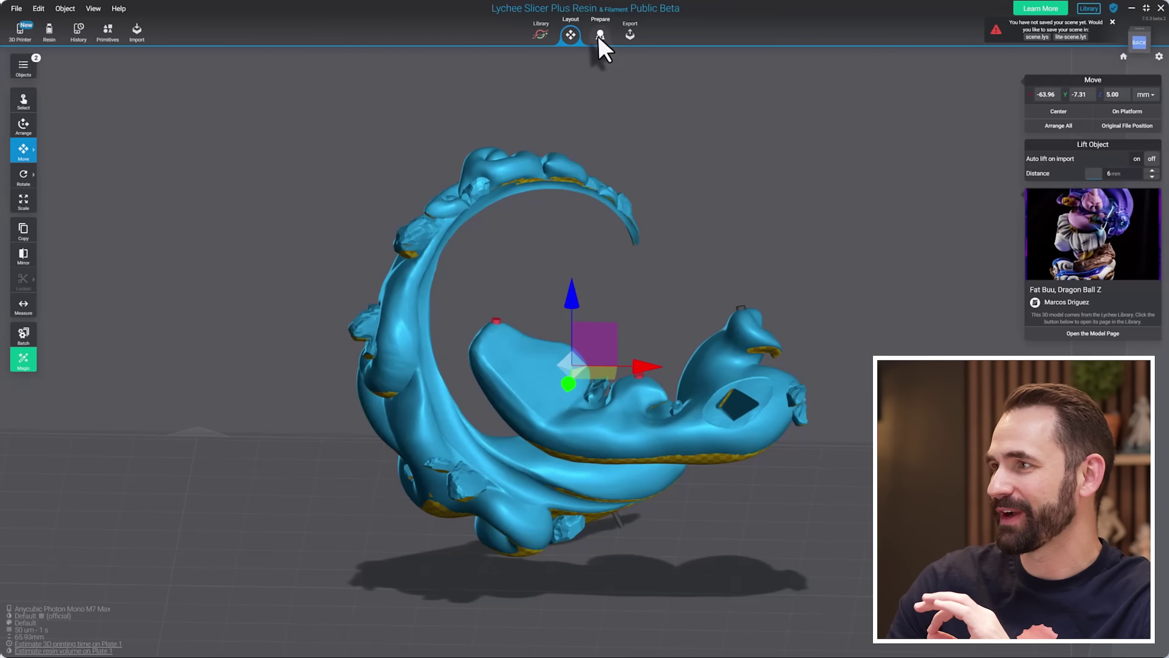
- Enter the Prepare stage and switch the model view from Exterior to Interior
{"action": "left_click", "coordinate": [600, 35]}
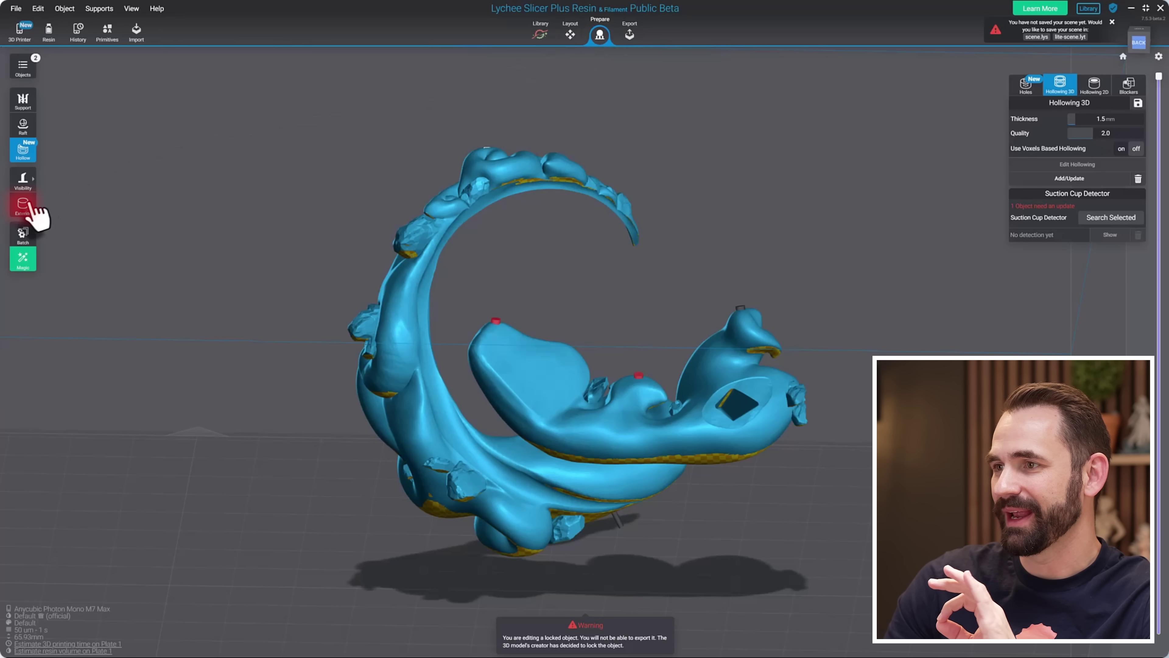
{"action": "left_click", "coordinate": [29, 205]}
{"action": "scroll", "coordinate": [734, 261], "scroll_direction": "up", "scroll_amount": 4}
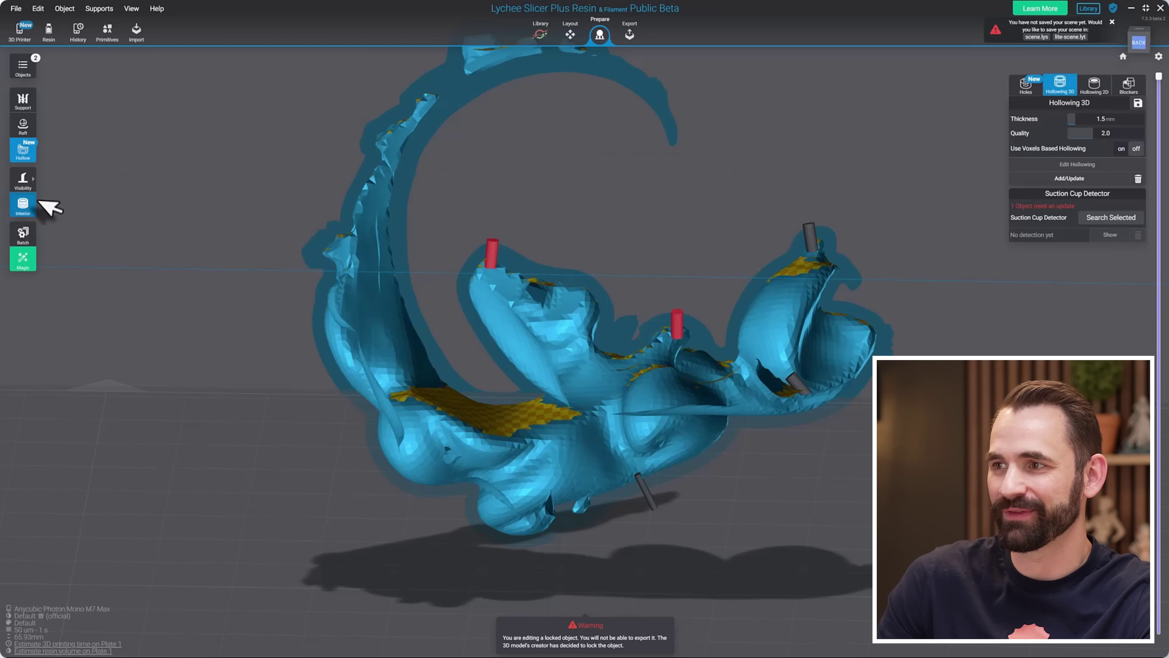
{"action": "left_click", "coordinate": [26, 210]}
{"action": "left_click", "coordinate": [26, 209]}
- Orbit and zoom to inspect Fat Buu's hollowed arc from above
{"action": "left_click_drag", "start_coordinate": [589, 241], "coordinate": [651, 201]}
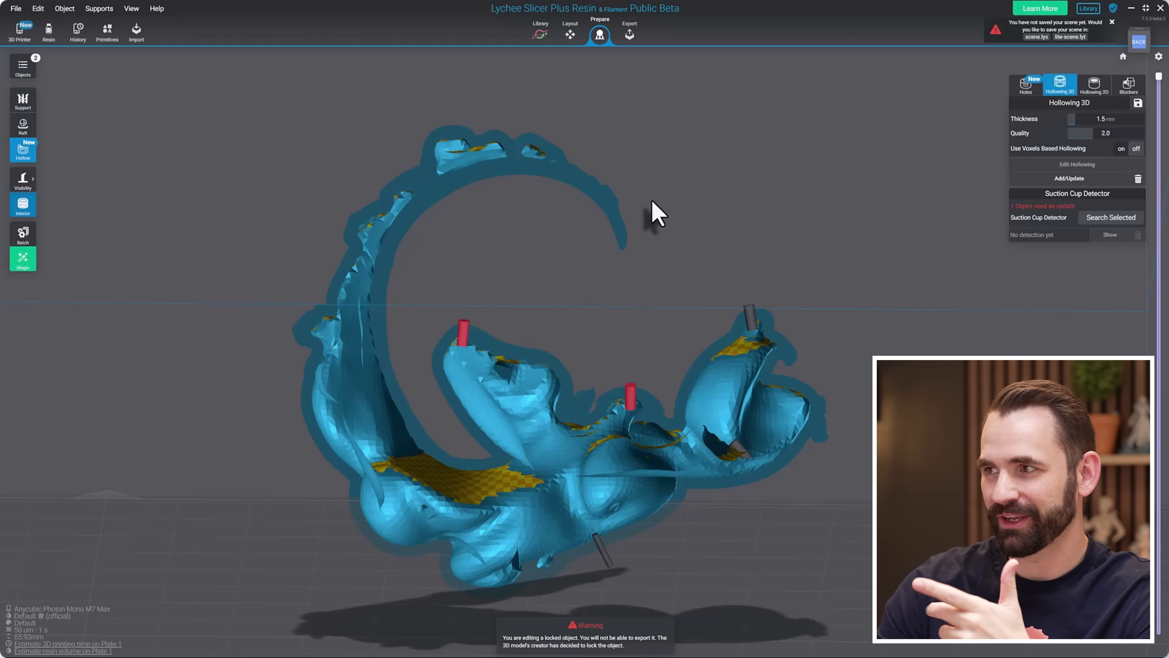
{"action": "scroll", "coordinate": [705, 188], "scroll_direction": "up", "scroll_amount": 10}
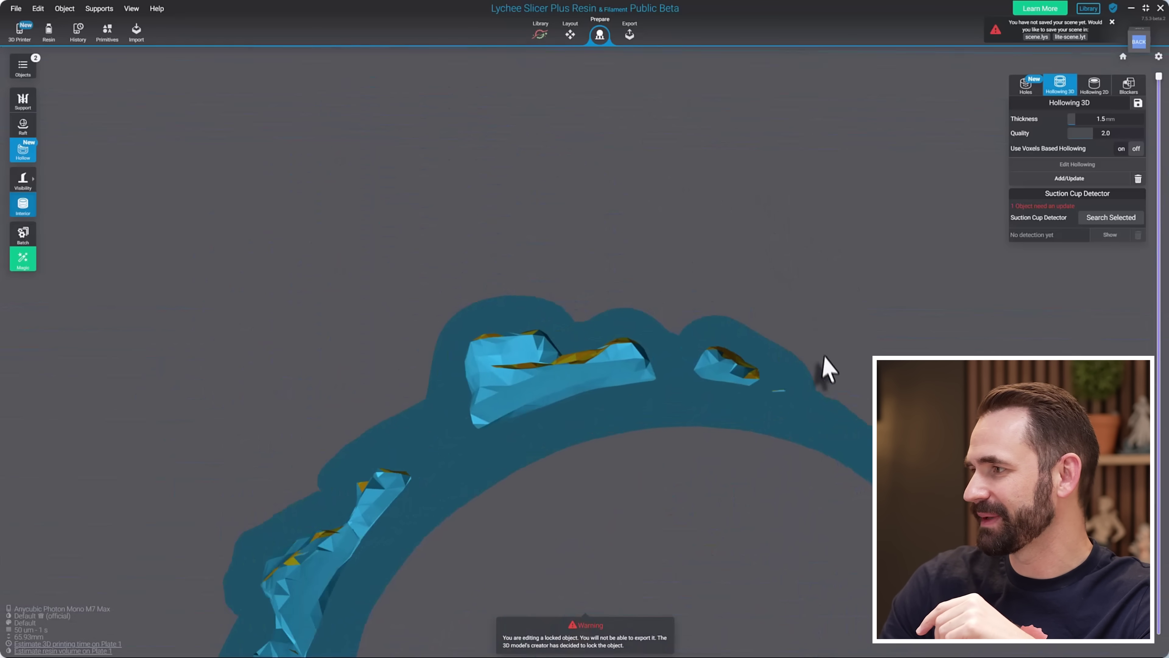
{"action": "scroll", "coordinate": [827, 368], "scroll_direction": "up", "scroll_amount": 3}
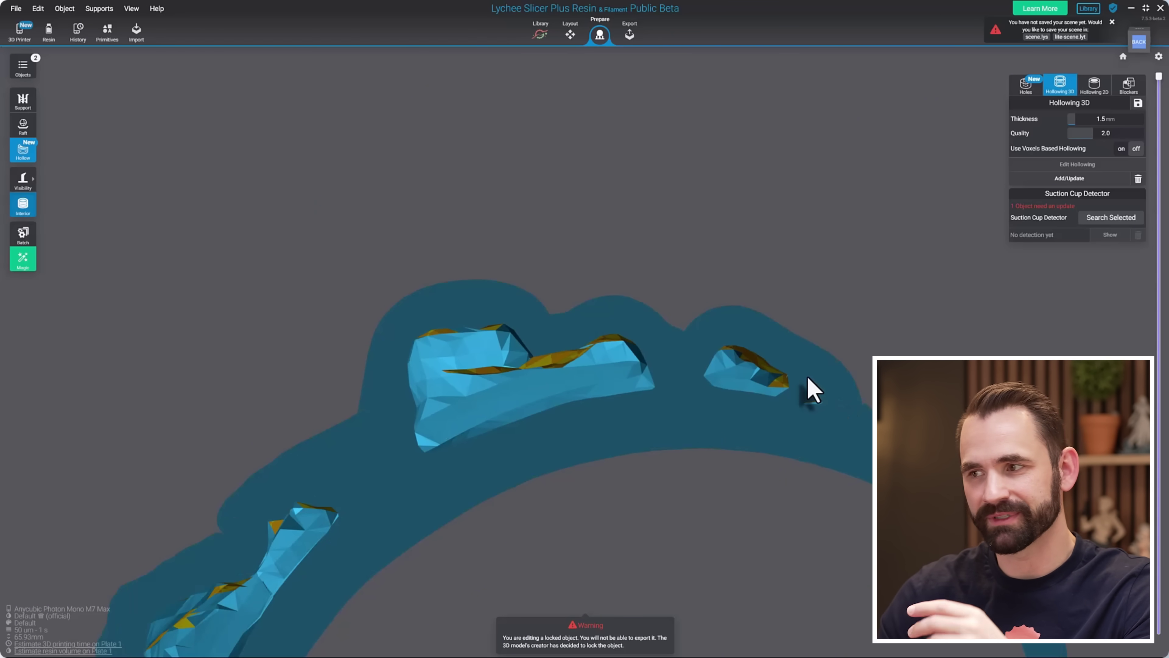
{"action": "scroll", "coordinate": [783, 297], "scroll_direction": "down", "scroll_amount": 3}
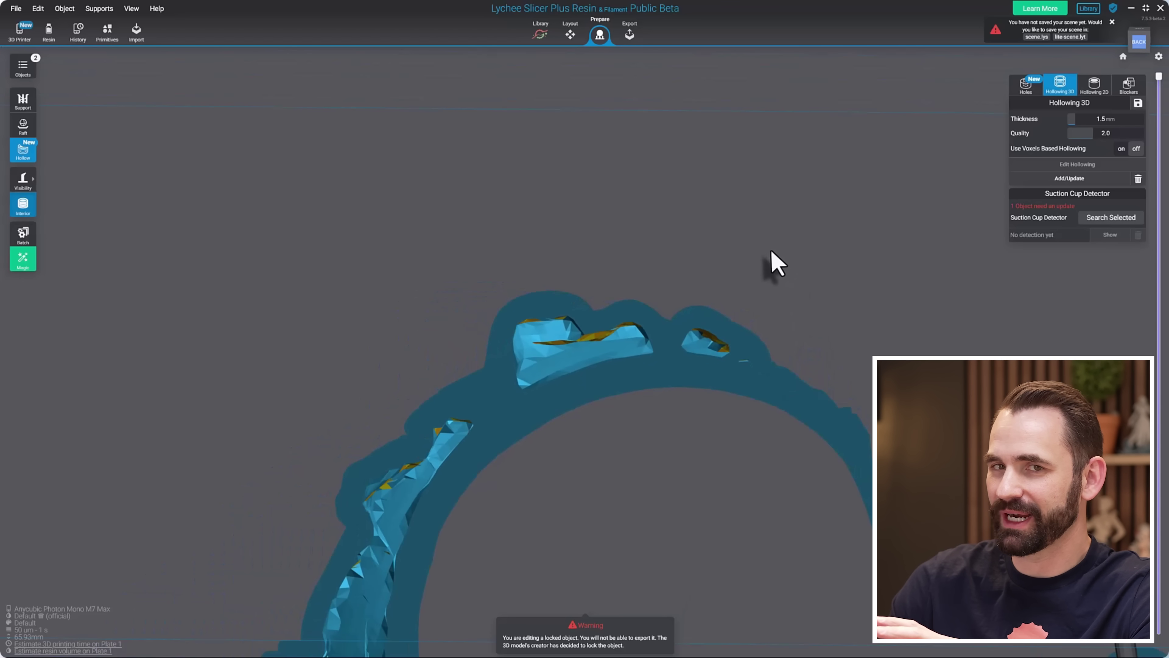
{"action": "scroll", "coordinate": [776, 265], "scroll_direction": "down", "scroll_amount": 10}
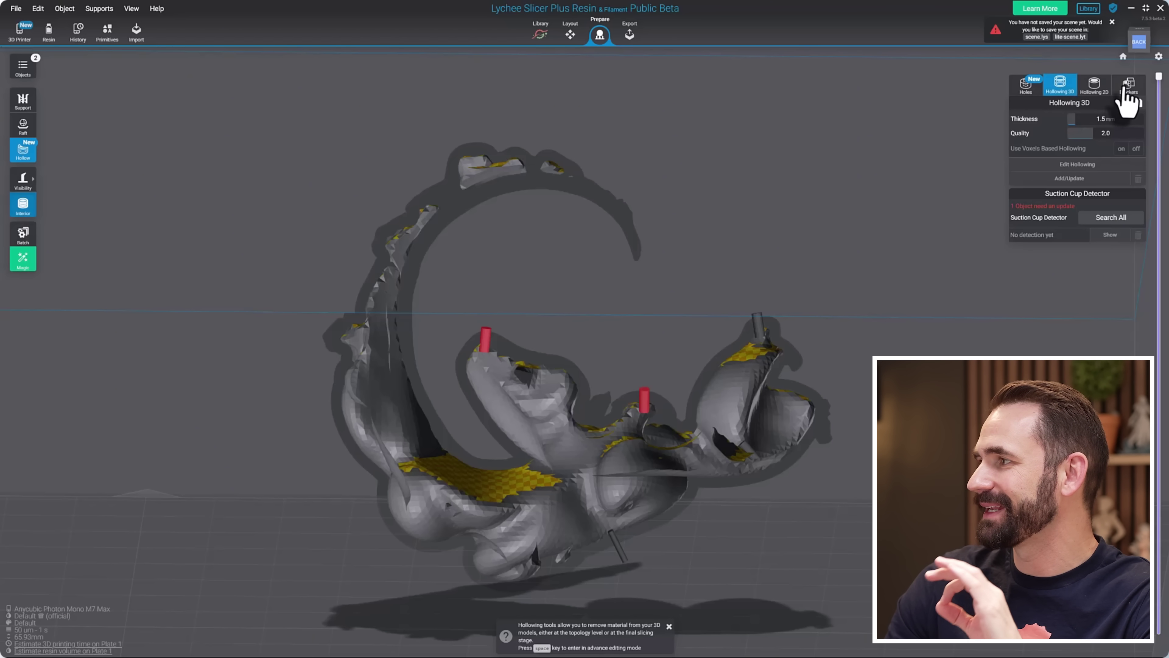
- Select Fat Buu, enable Use Voxels Based Hollowing, and launch Add/Edit Hollowing Blocker from Blockers
{"action": "left_click", "coordinate": [745, 381]}
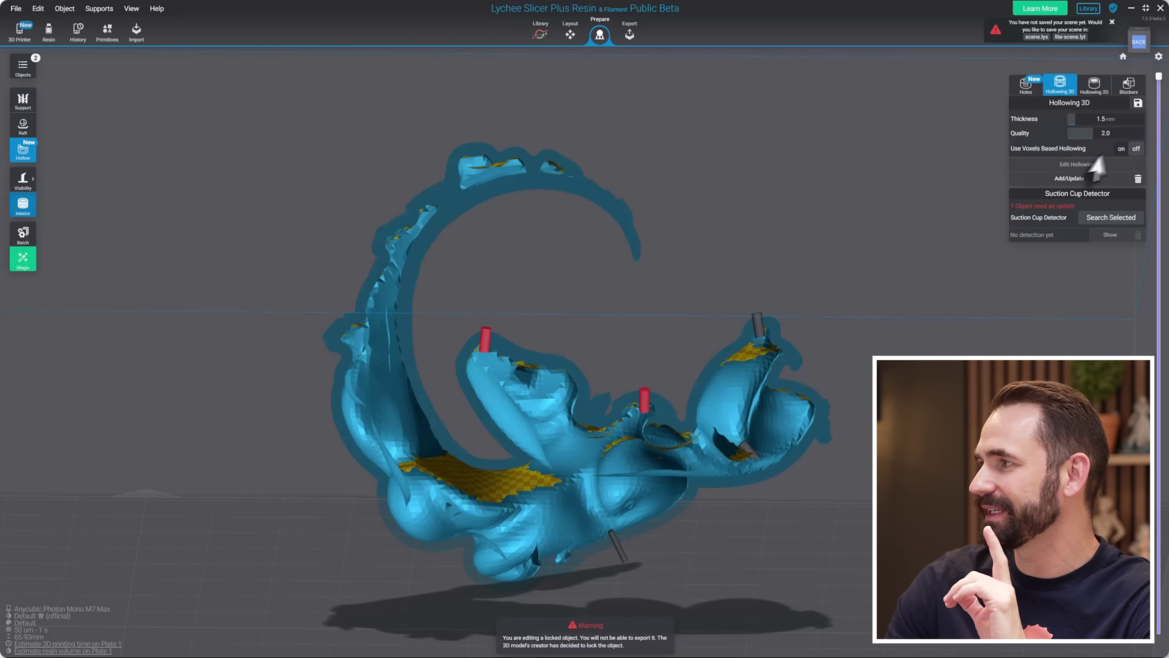
{"action": "left_click", "coordinate": [1123, 149]}
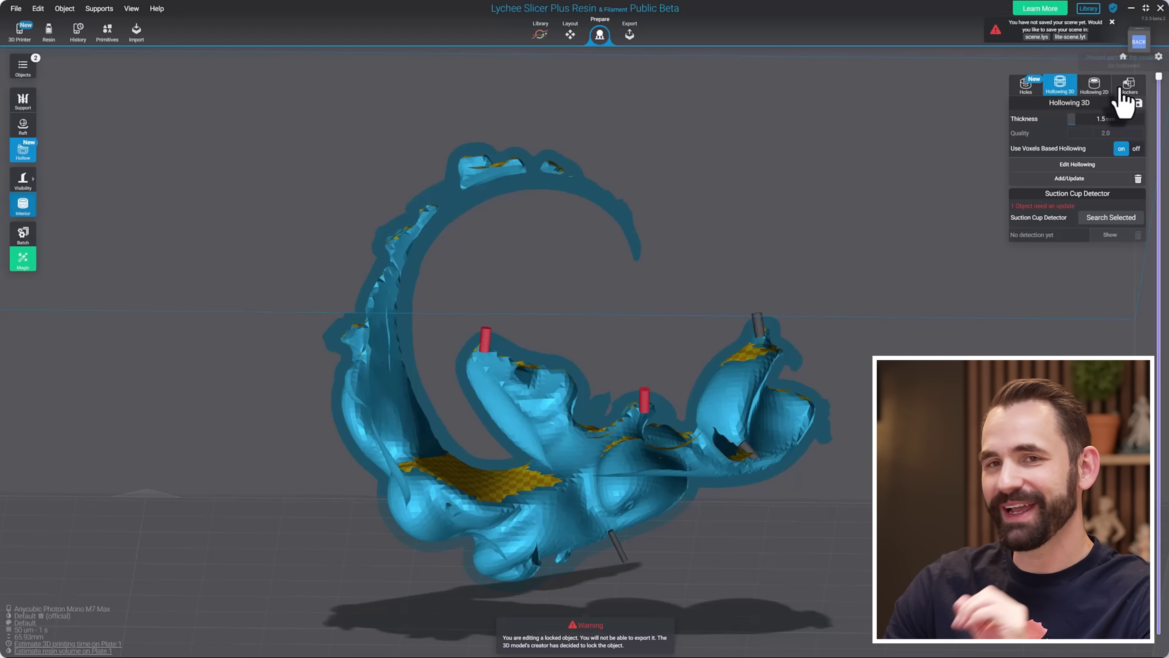
{"action": "left_click", "coordinate": [1119, 88]}
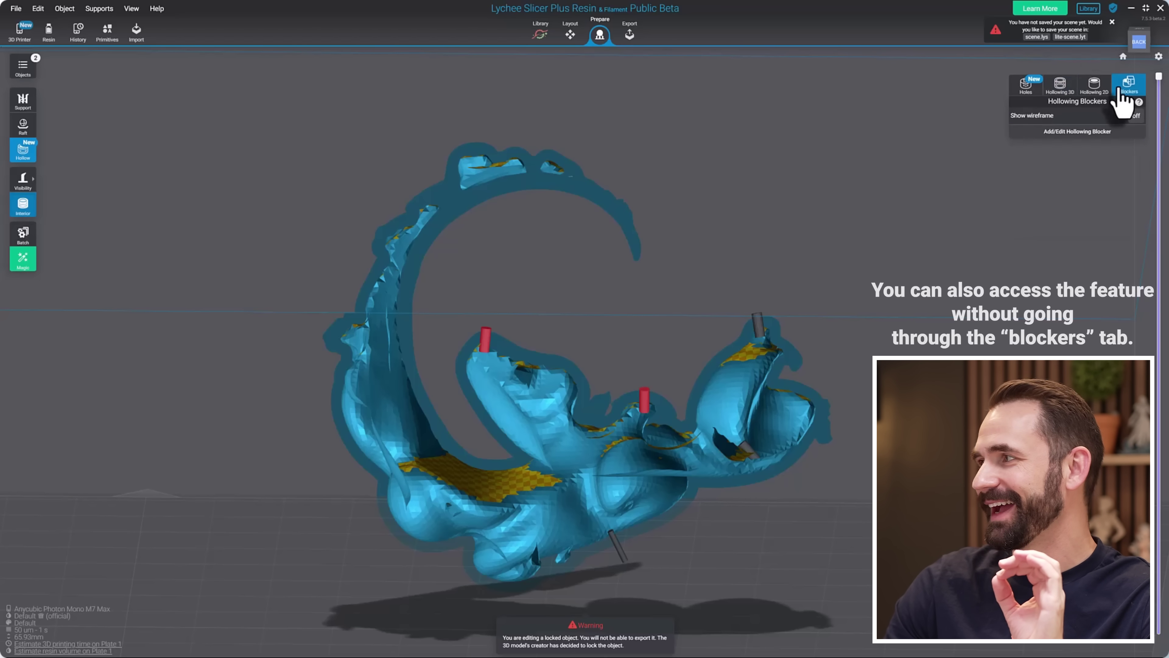
{"action": "left_click", "coordinate": [1098, 131]}
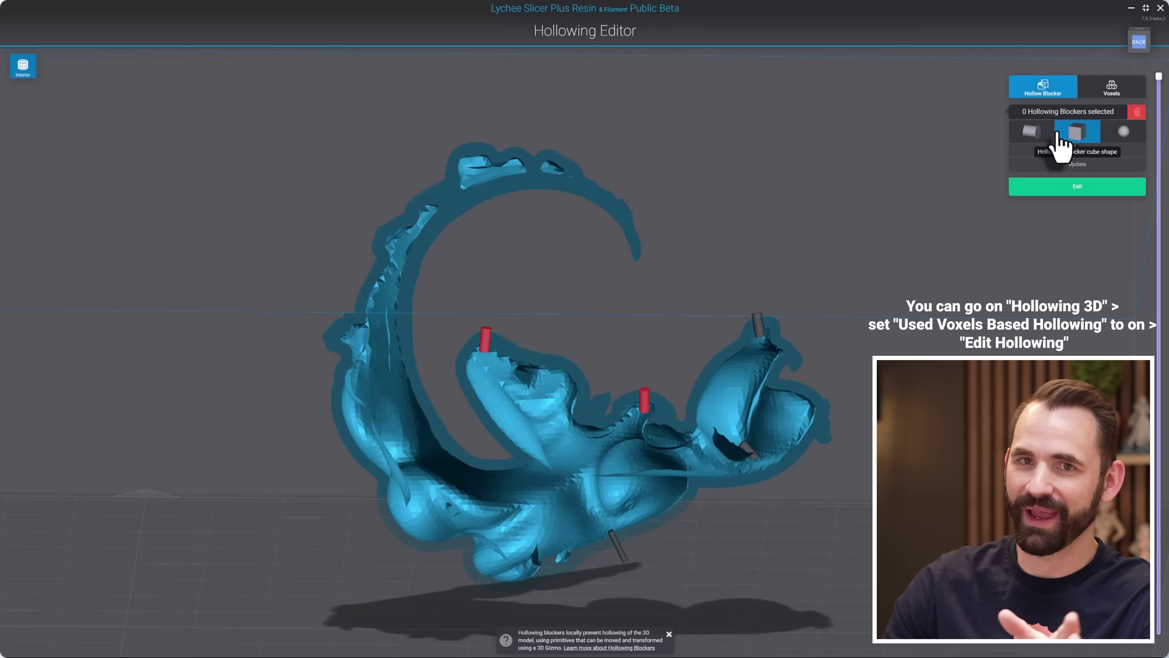
- Open the Voxels tab and zoom, orbit and pan onto the green pocket voxels on the upper arc
{"action": "left_click", "coordinate": [1102, 94]}
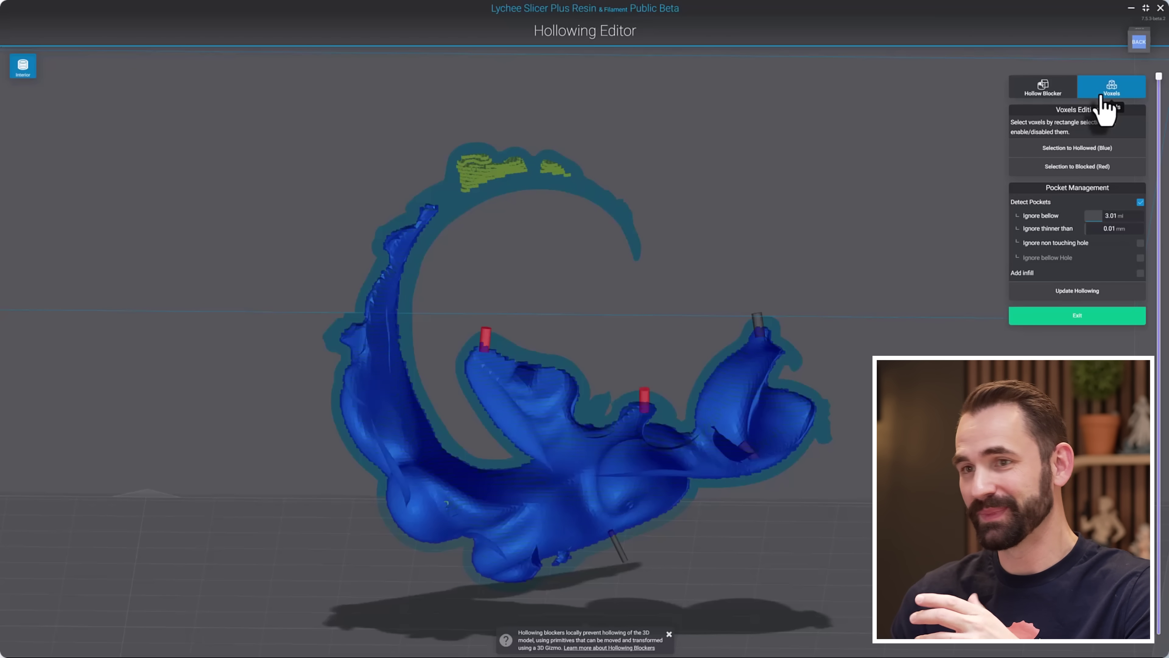
{"action": "scroll", "coordinate": [503, 152], "scroll_direction": "up", "scroll_amount": 10}
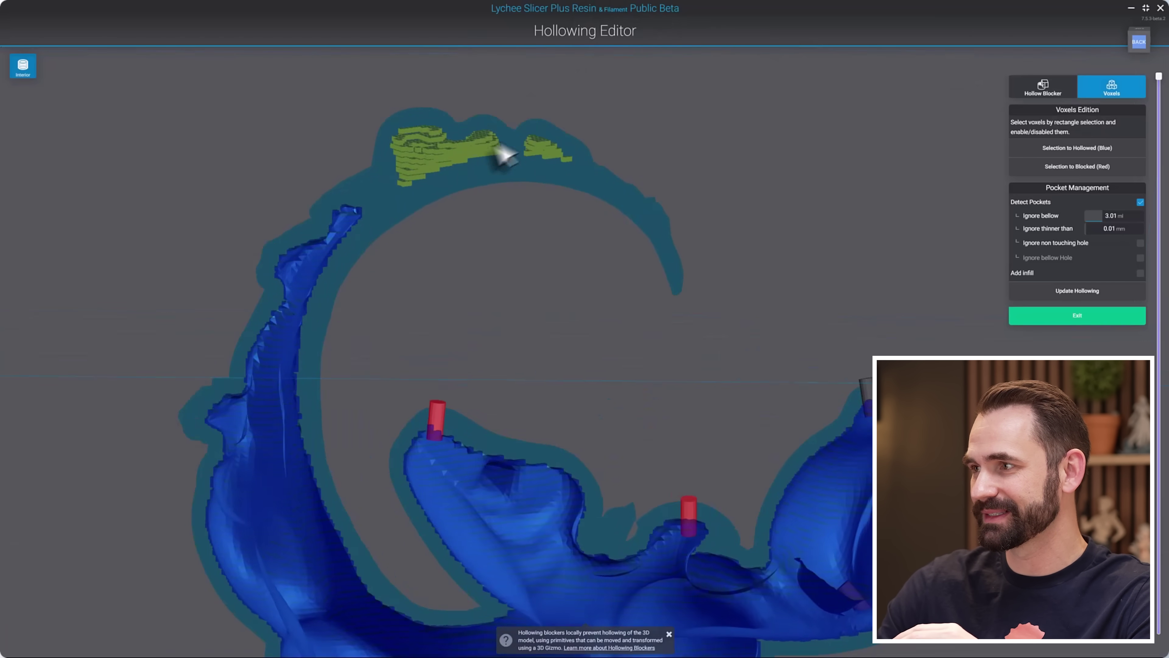
{"action": "scroll", "coordinate": [507, 313], "scroll_direction": "up", "scroll_amount": 2}
{"action": "right_click_drag", "start_coordinate": [524, 382], "coordinate": [350, 483]}
{"action": "right_click_drag", "start_coordinate": [750, 546], "coordinate": [591, 347]}
{"action": "scroll", "coordinate": [557, 276], "scroll_direction": "up", "scroll_amount": 3}
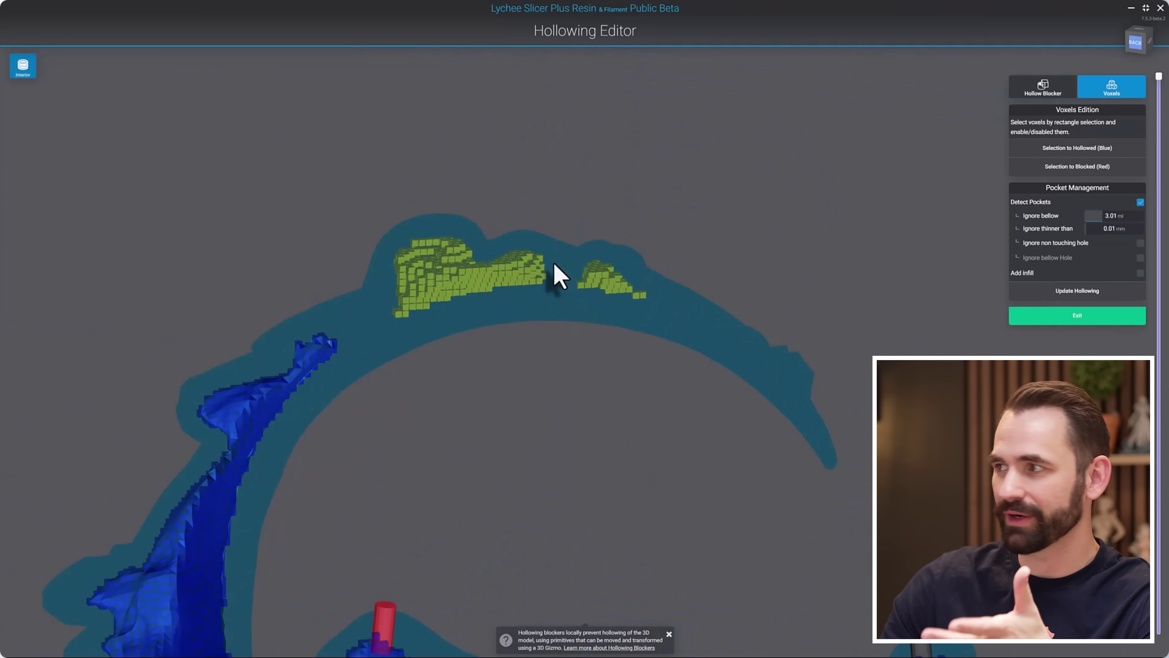
{"action": "middle_click_drag", "start_coordinate": [790, 233], "coordinate": [905, 193]}
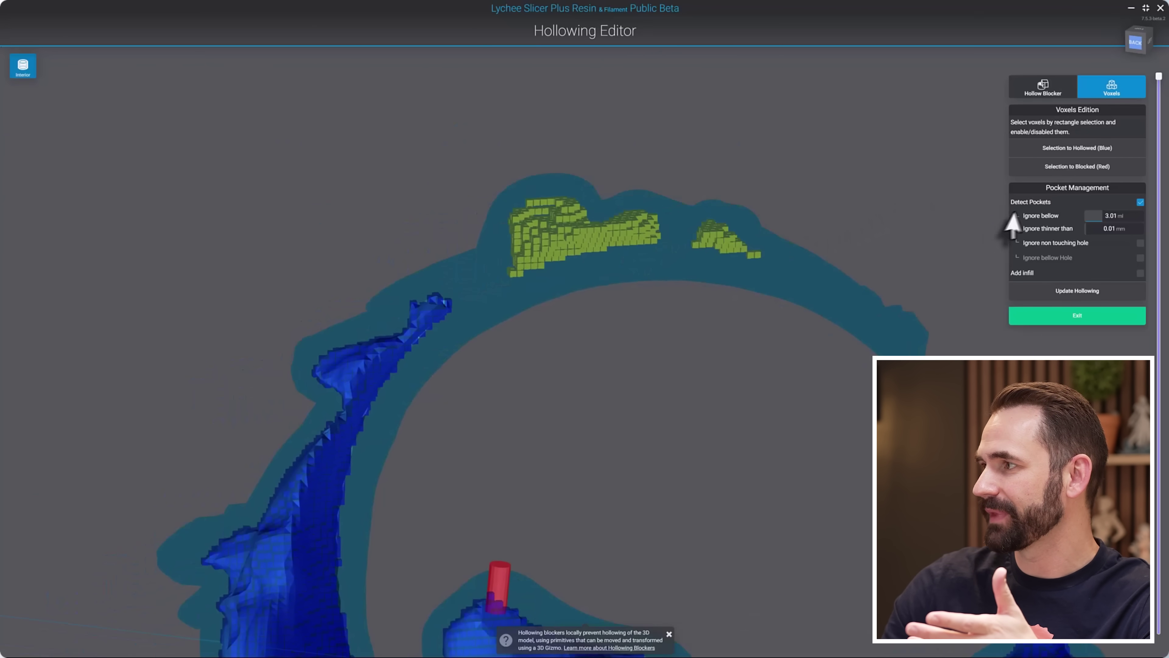
- Turn off Detect Pockets, update hollowing, and mark the ring-top voxel island Blocked (Red)
{"action": "left_click", "coordinate": [1140, 203]}
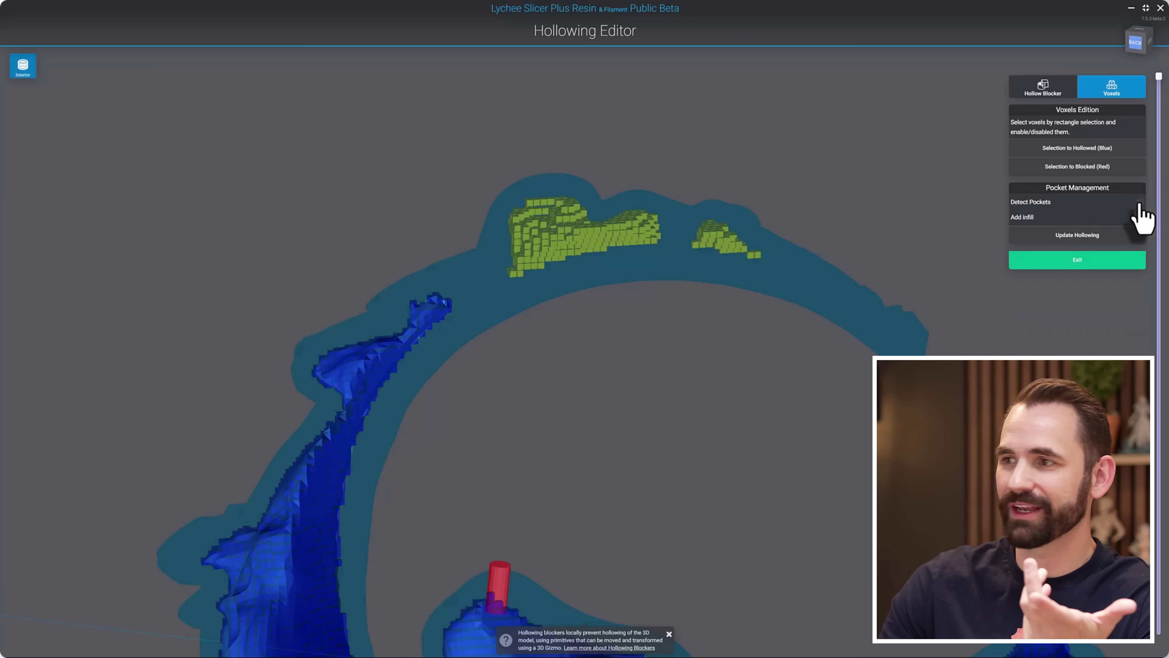
{"action": "left_click", "coordinate": [1093, 236]}
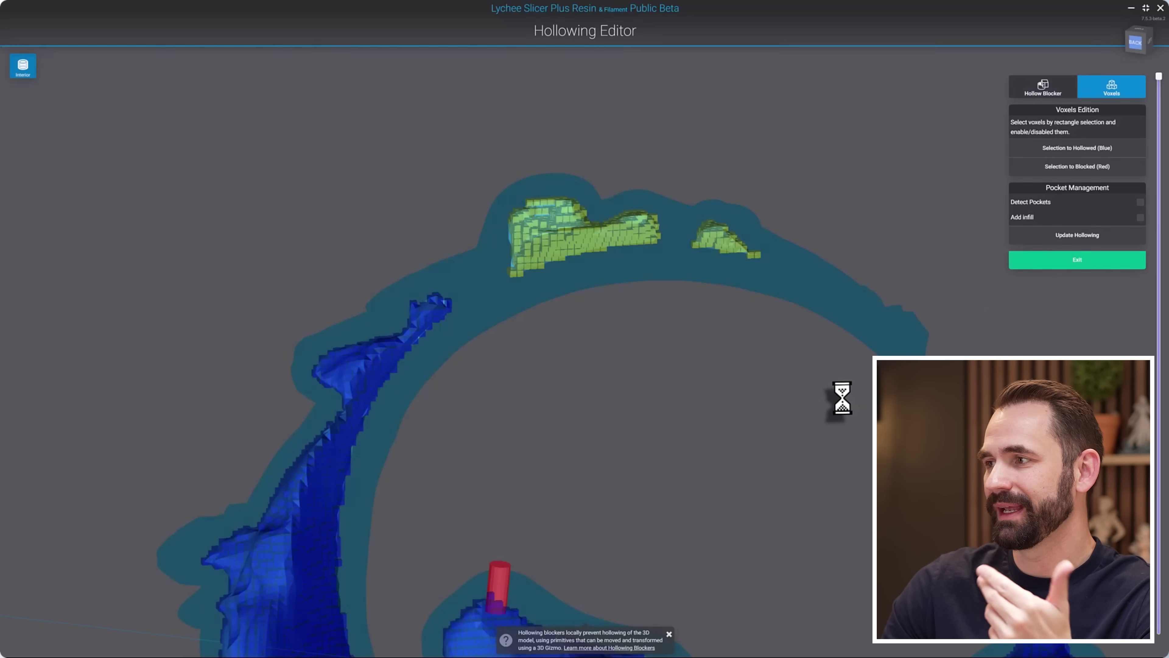
{"action": "scroll", "coordinate": [621, 258], "scroll_direction": "down", "scroll_amount": 2}
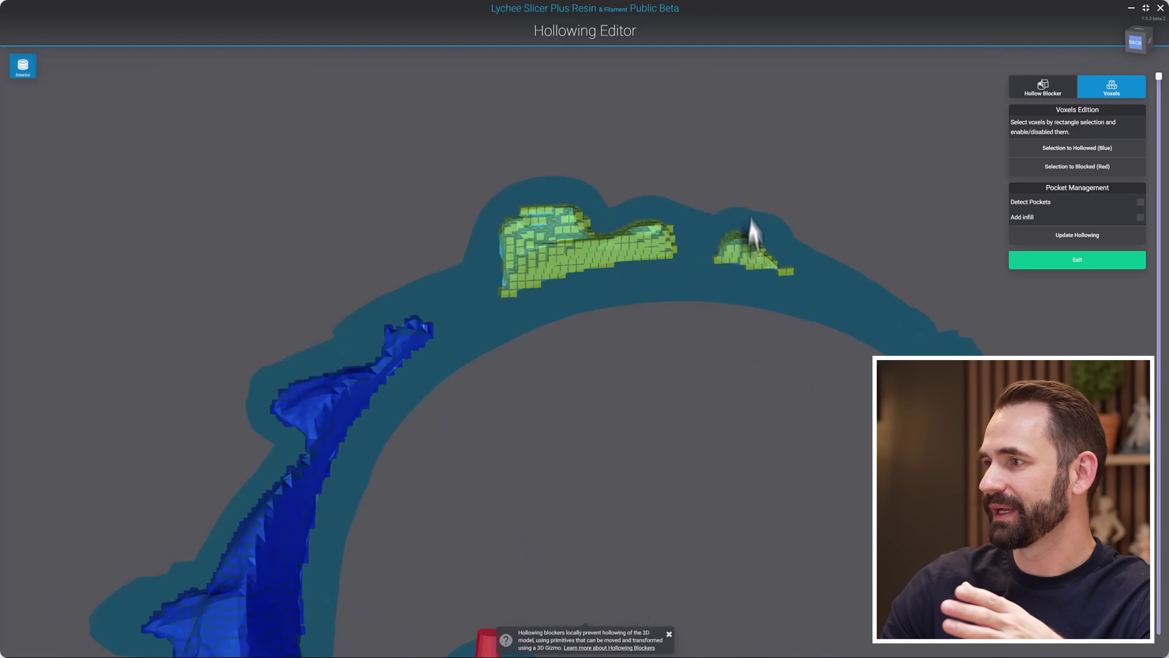
{"action": "scroll", "coordinate": [694, 332], "scroll_direction": "up", "scroll_amount": 5}
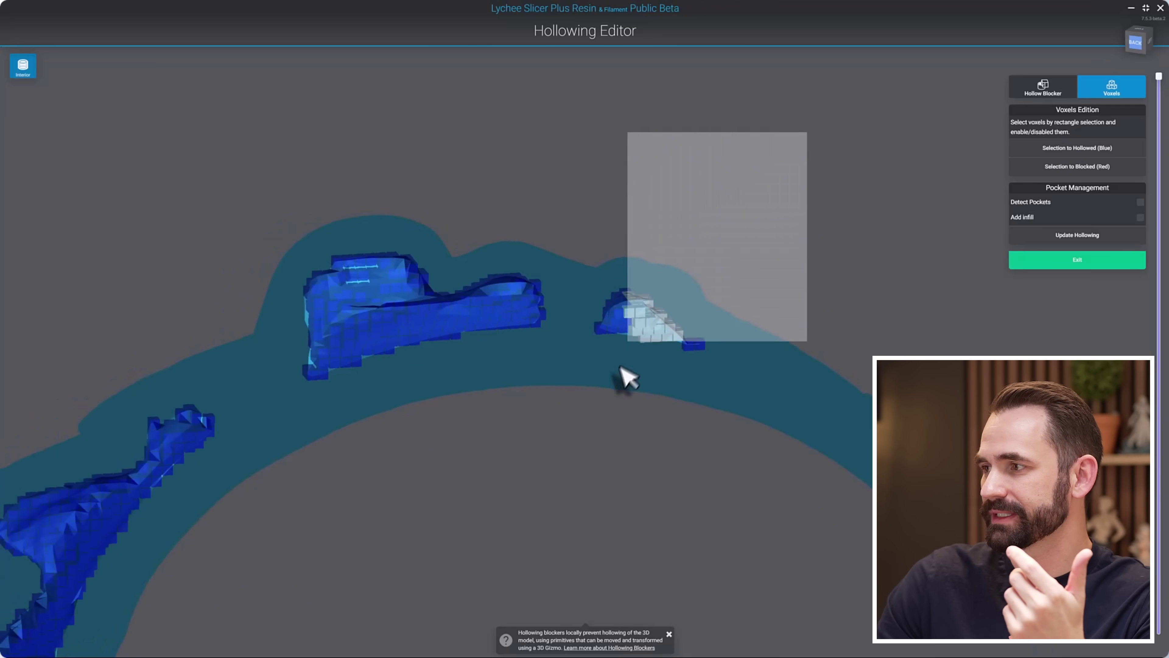
{"action": "left_click_drag", "start_coordinate": [627, 375], "coordinate": [582, 405]}
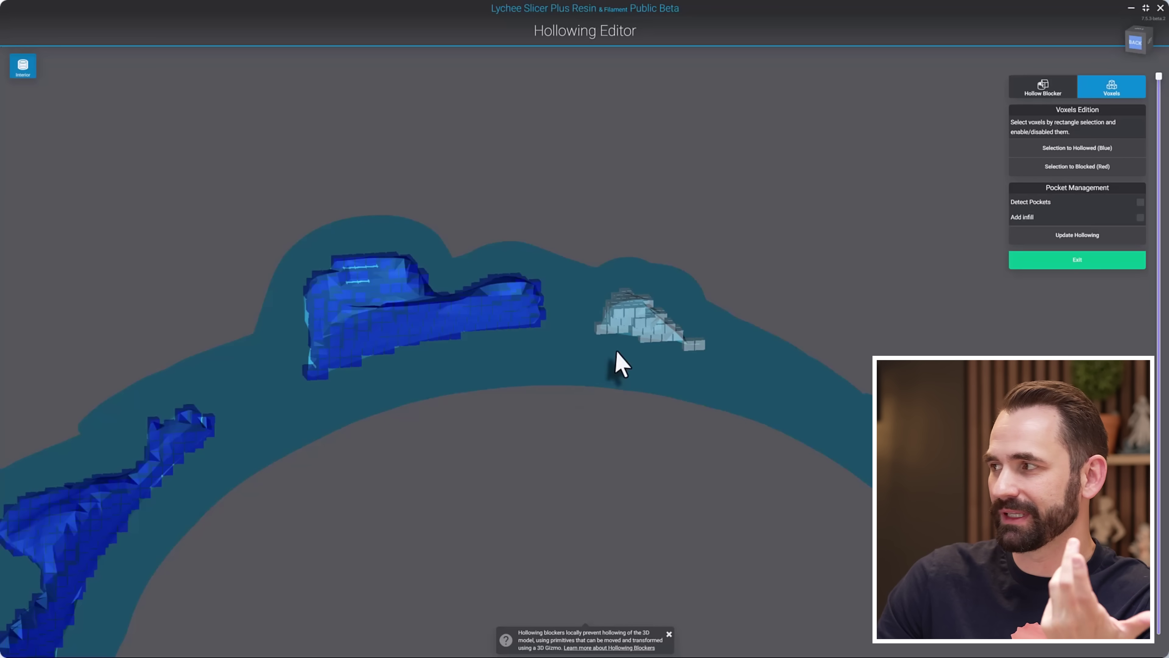
{"action": "left_click", "coordinate": [1077, 170]}
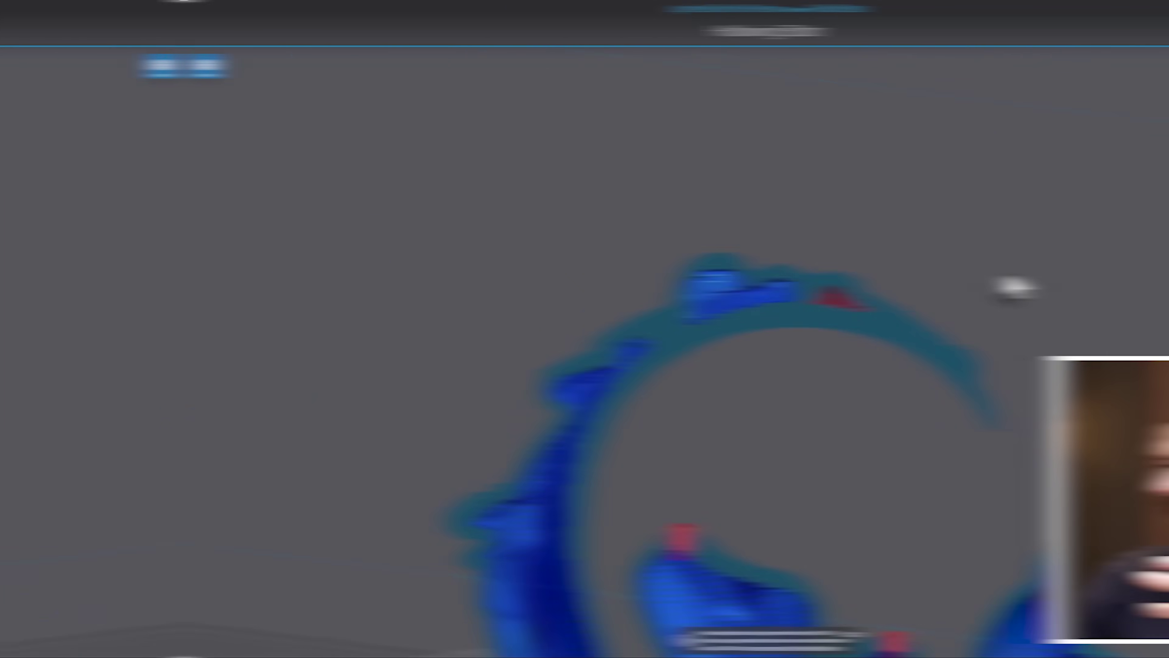
- Exit the Hollowing Editor, open Hollowing 3D, and turn the model to view the 8 detected suction cups
{"action": "right_click_drag", "start_coordinate": [782, 118], "coordinate": [736, 263]}
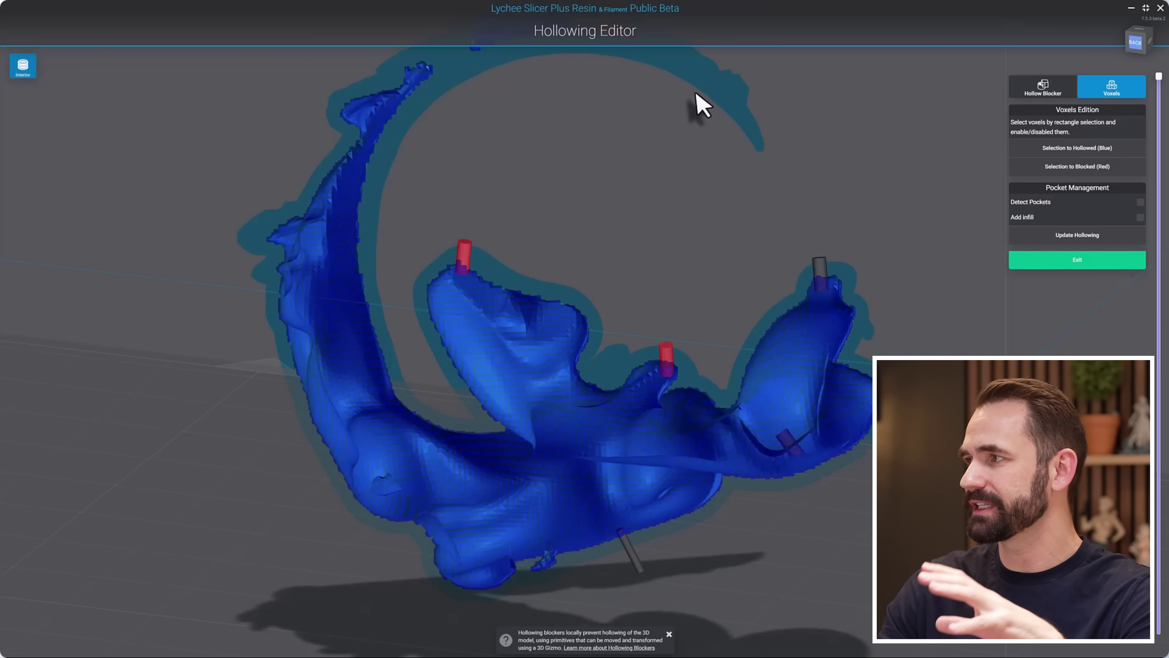
{"action": "left_click", "coordinate": [1023, 262]}
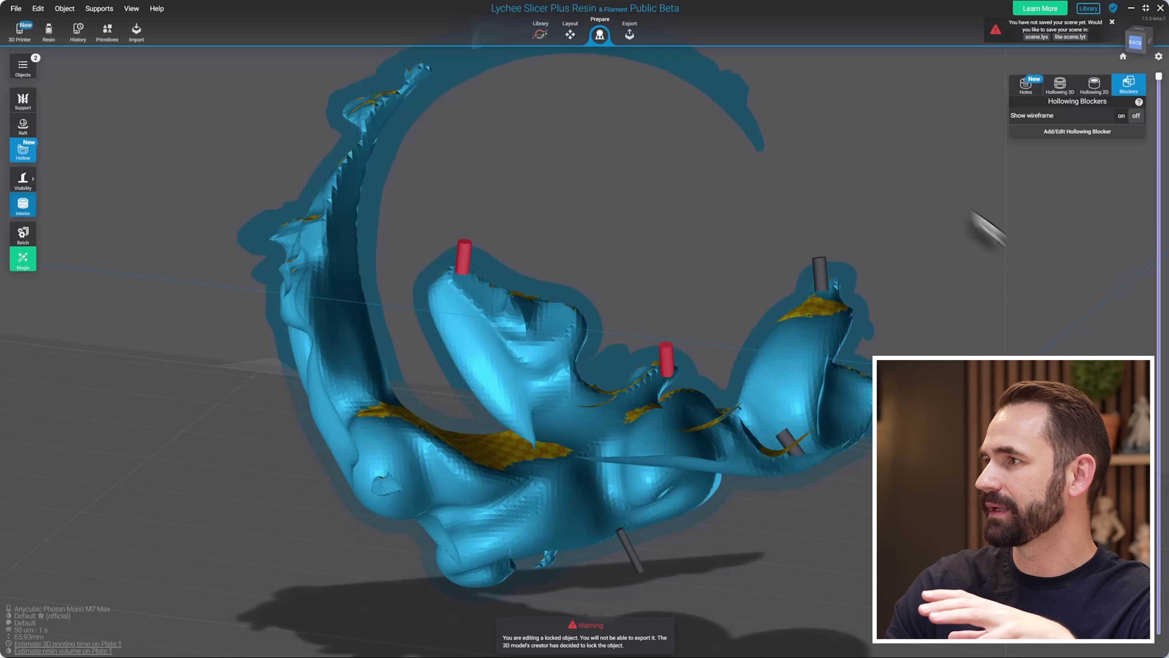
{"action": "left_click", "coordinate": [1058, 88]}
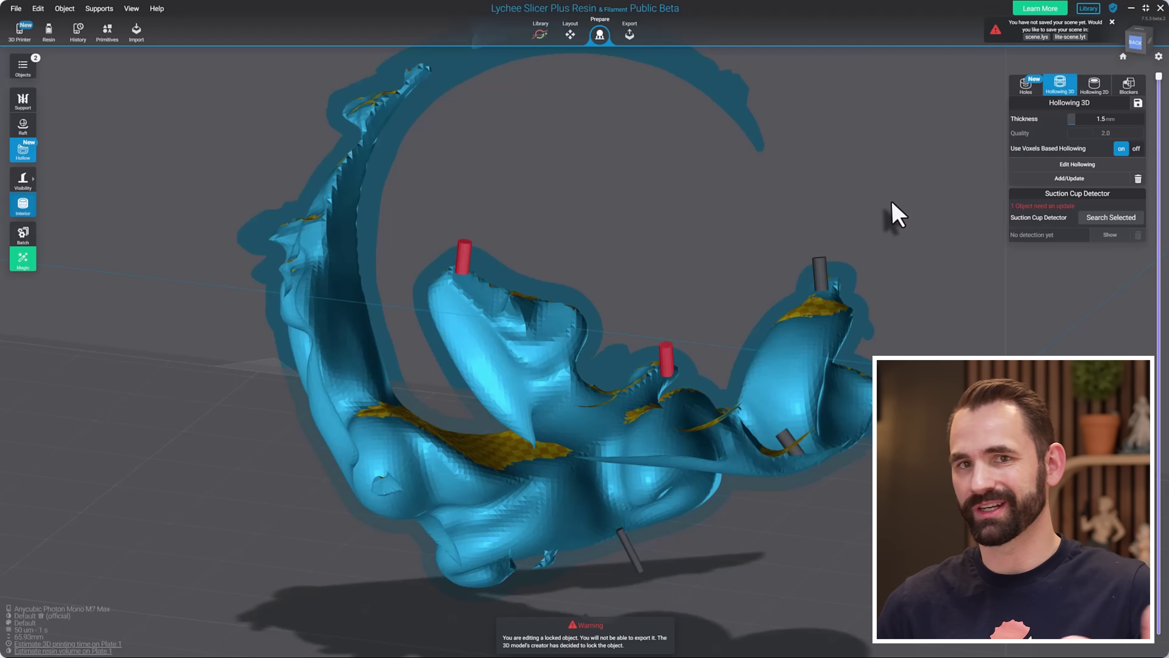
{"action": "right_click_drag", "start_coordinate": [897, 214], "coordinate": [699, 485]}
{"action": "scroll", "coordinate": [782, 428], "scroll_direction": "up", "scroll_amount": 3}
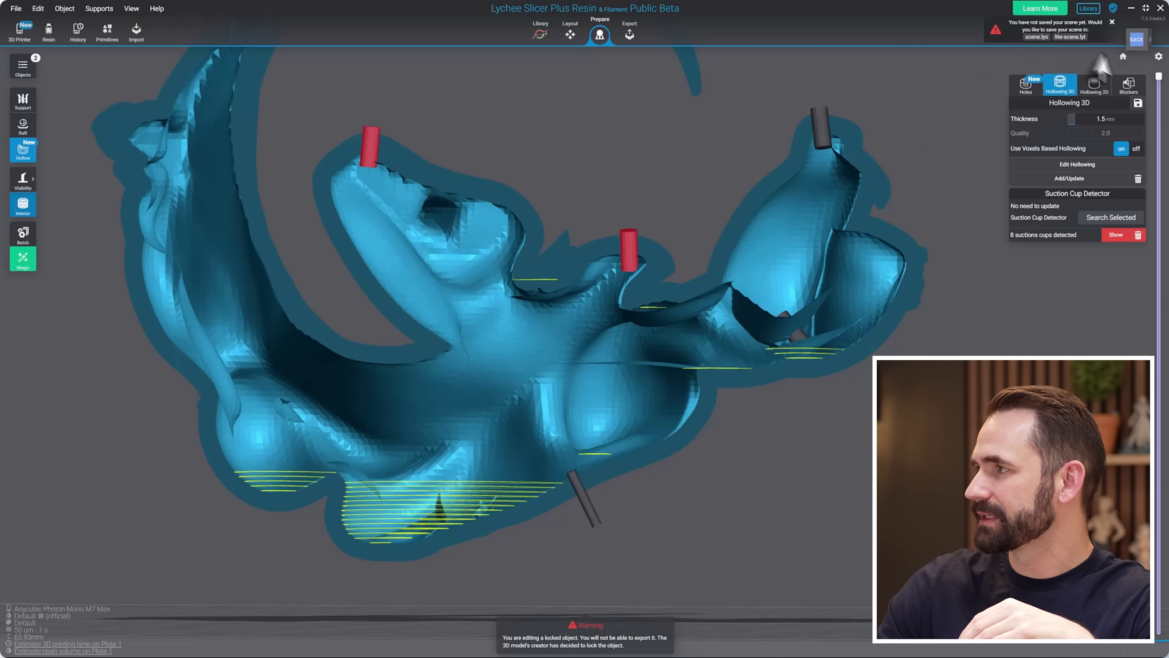
- Reopen the Hollowing Editor from the Blockers tab and tick Detect Pockets
{"action": "left_click", "coordinate": [1127, 85]}
{"action": "left_click", "coordinate": [1093, 131]}
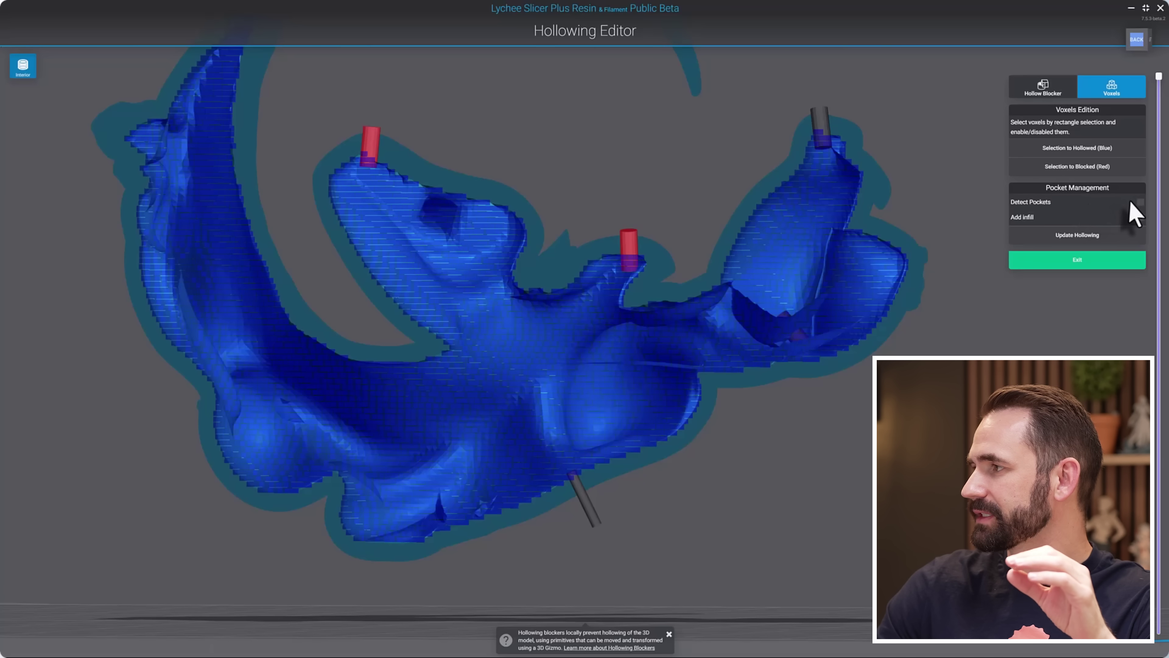
{"action": "left_click", "coordinate": [1140, 203]}
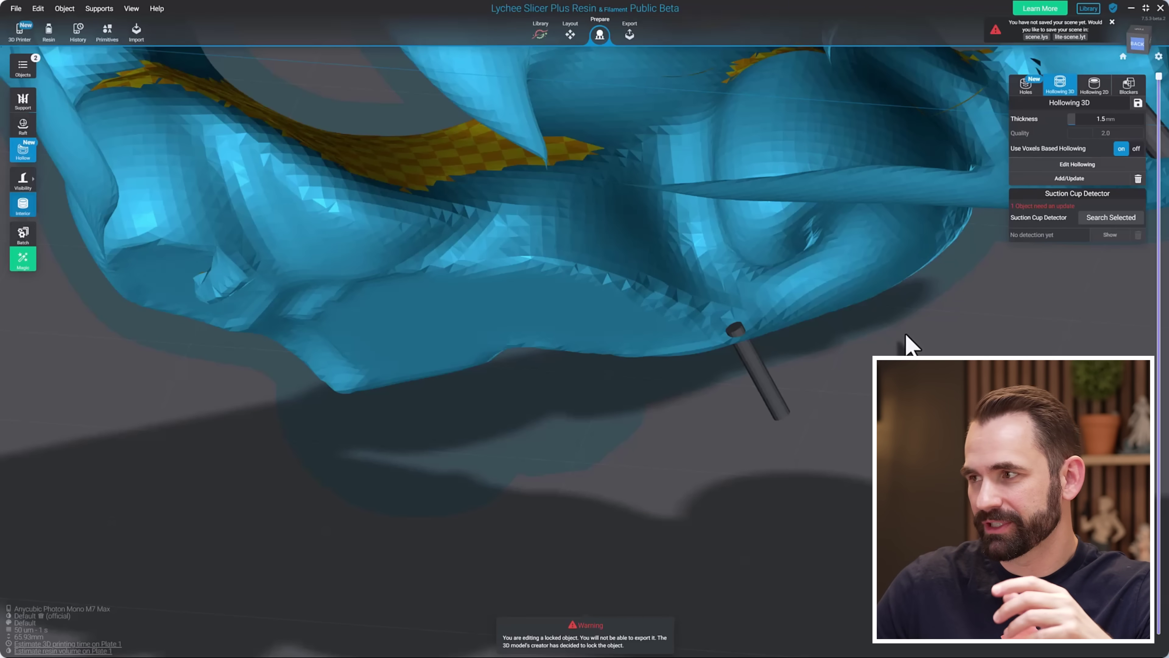
- Orbit the model to look up at its base from underneath
{"action": "left_click_drag", "start_coordinate": [724, 356], "coordinate": [755, 364]}
{"action": "right_click_drag", "start_coordinate": [649, 380], "coordinate": [592, 437]}
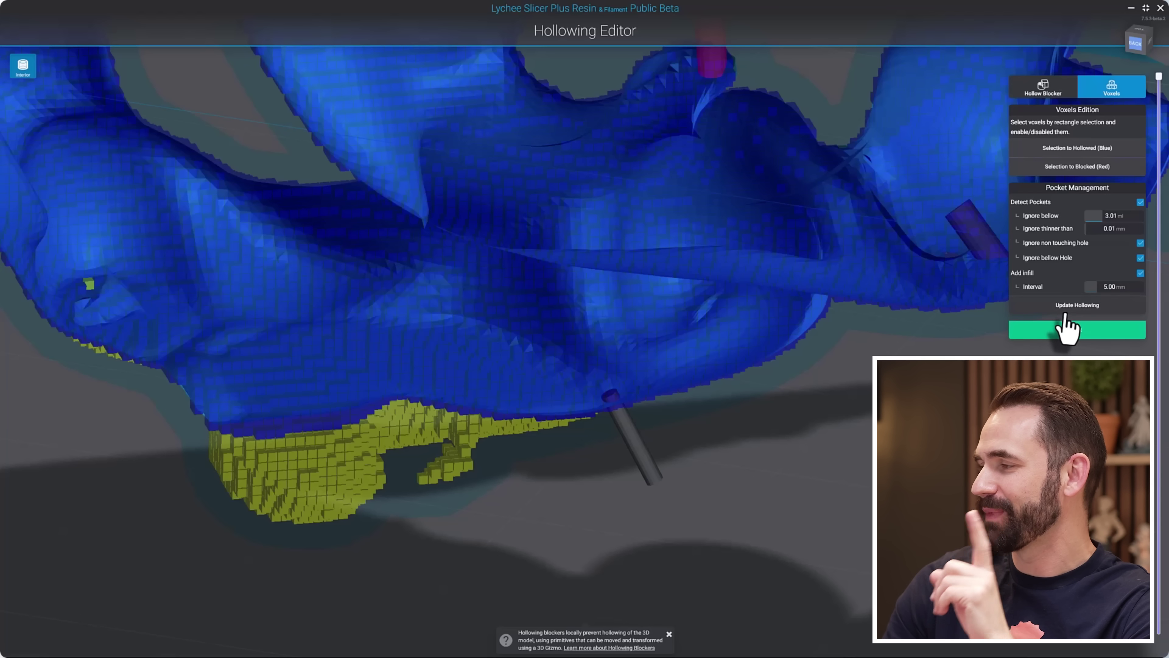
- Update hollowing with infill pillars, then rebuild at a 10.00 mm interval and view the interior
{"action": "left_click", "coordinate": [1067, 308]}
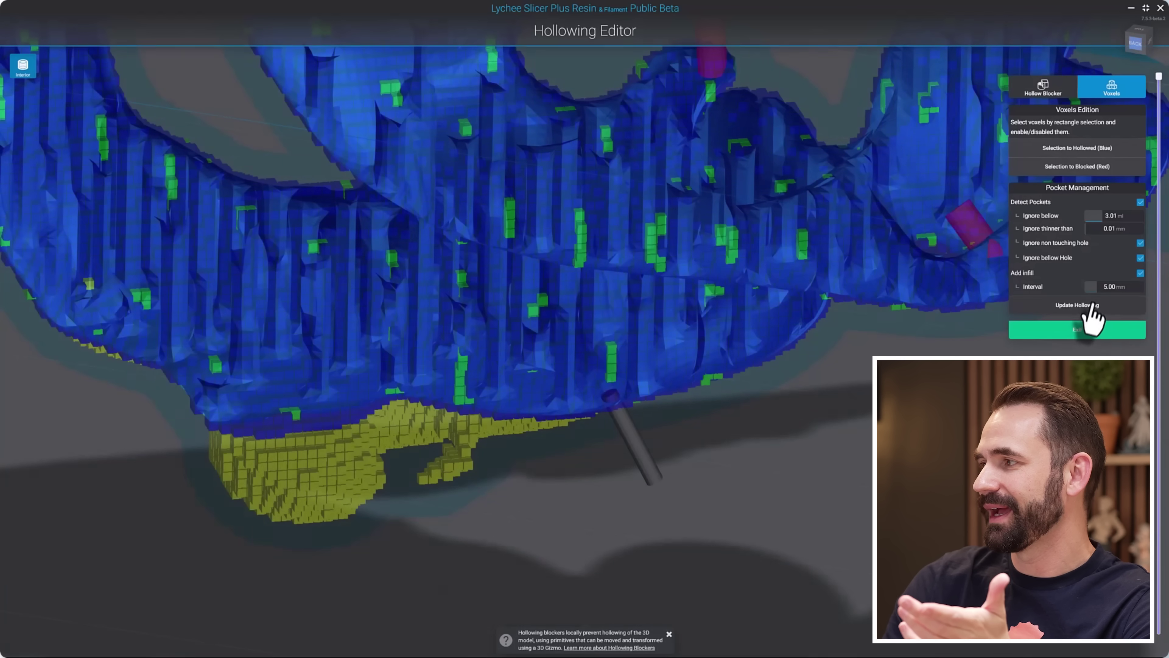
{"action": "left_click_drag", "start_coordinate": [959, 349], "coordinate": [442, 514]}
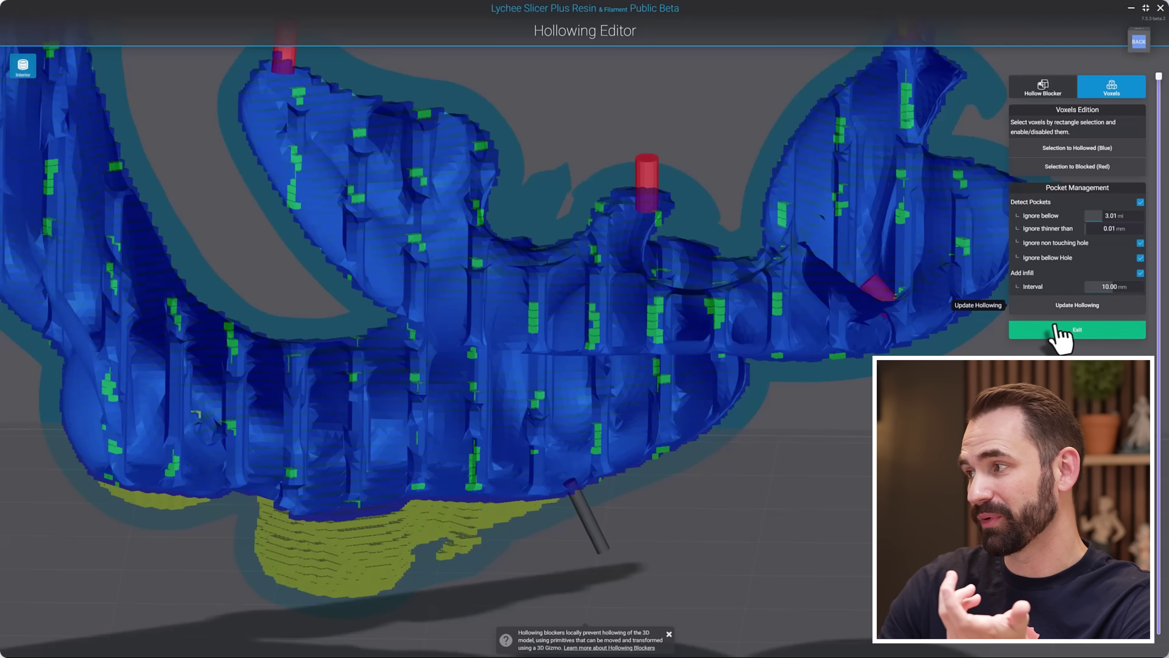
{"action": "left_click", "coordinate": [1059, 309]}
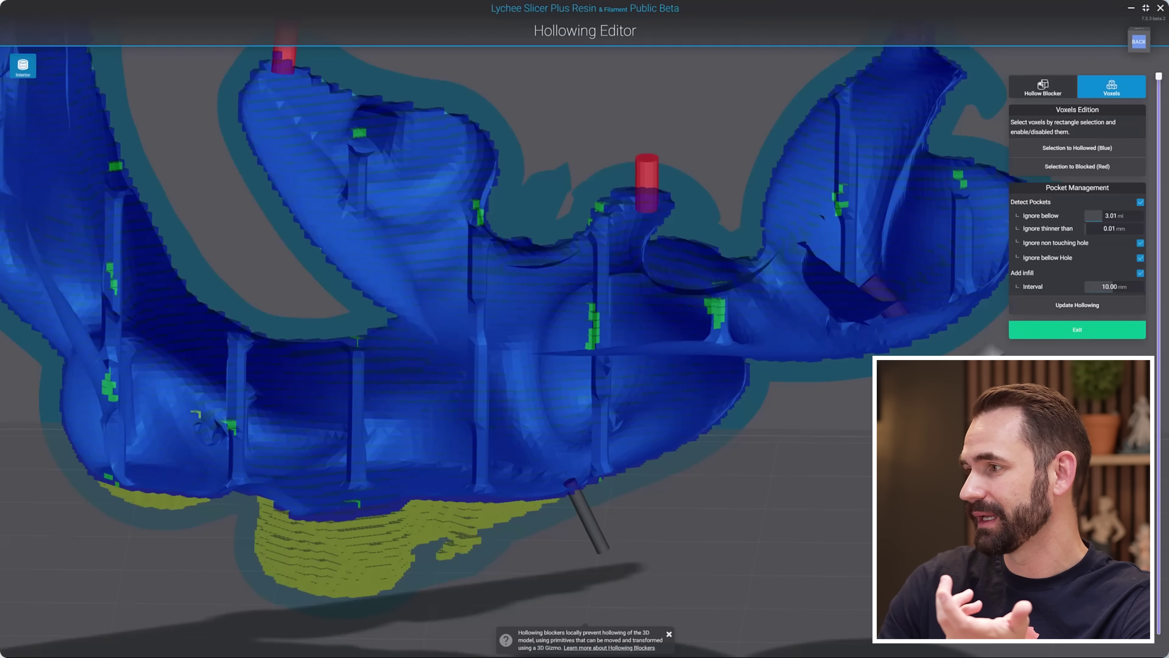
{"action": "left_click_drag", "start_coordinate": [782, 456], "coordinate": [805, 383]}
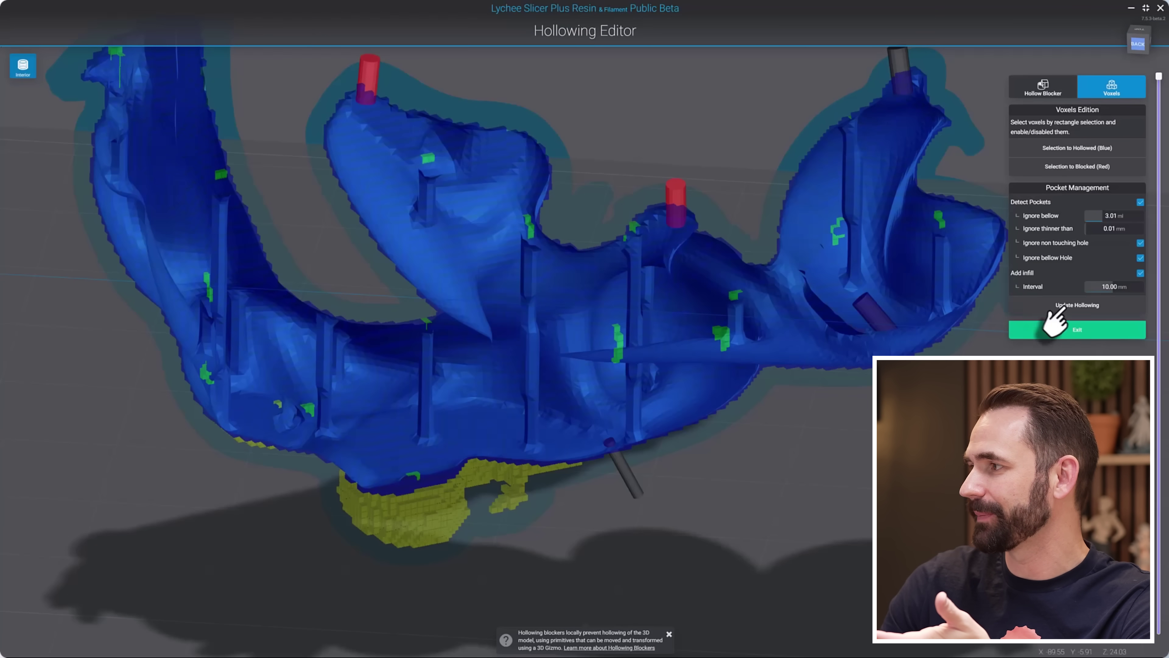
- Exit the Hollowing Editor and view Fat Buu's hollow shell and infill pillars from the front
{"action": "left_click", "coordinate": [1088, 331]}
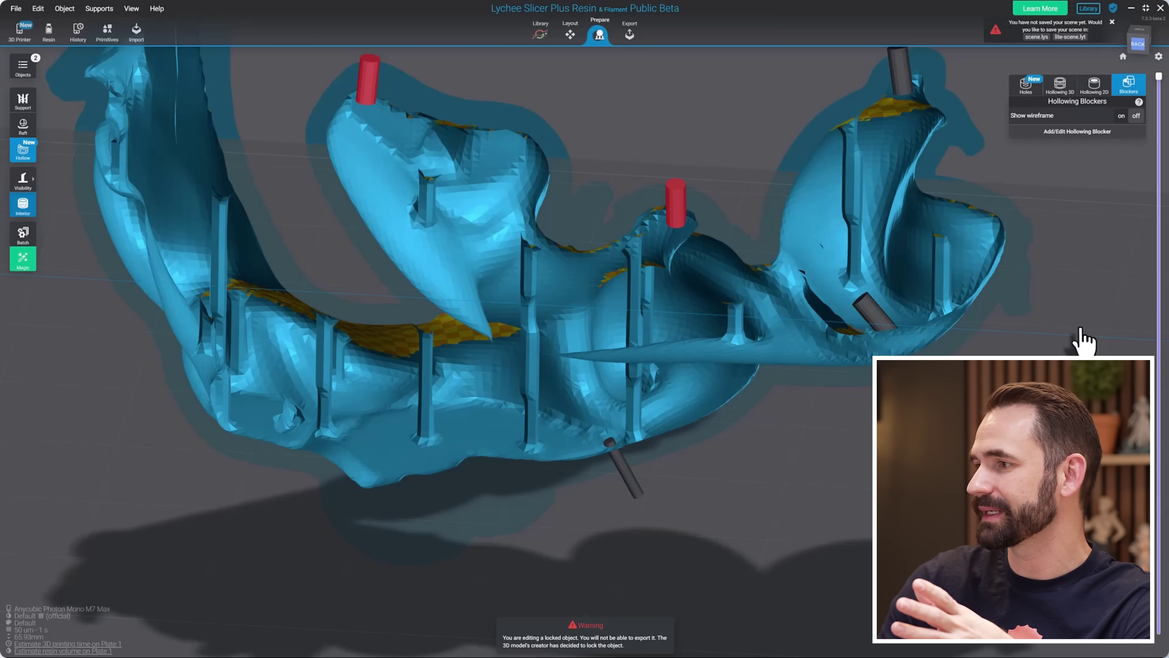
{"action": "scroll", "coordinate": [773, 410], "scroll_direction": "up", "scroll_amount": 10}
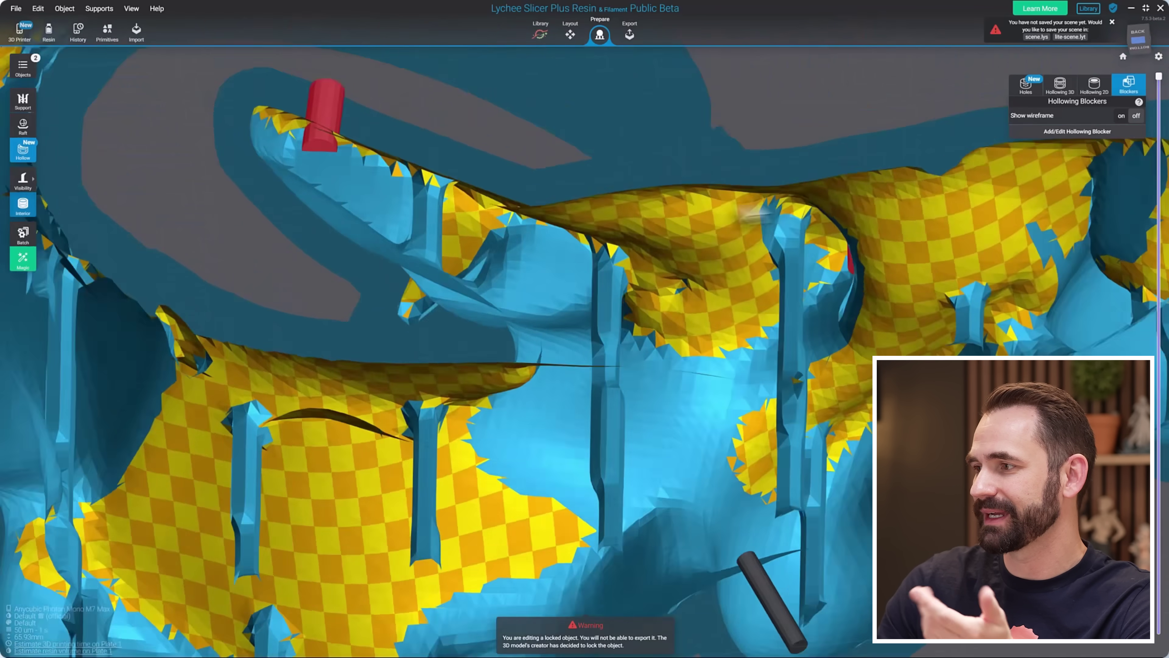
{"action": "scroll", "coordinate": [750, 214], "scroll_direction": "down", "scroll_amount": 5}
{"action": "left_click_drag", "start_coordinate": [600, 253], "coordinate": [564, 272]}
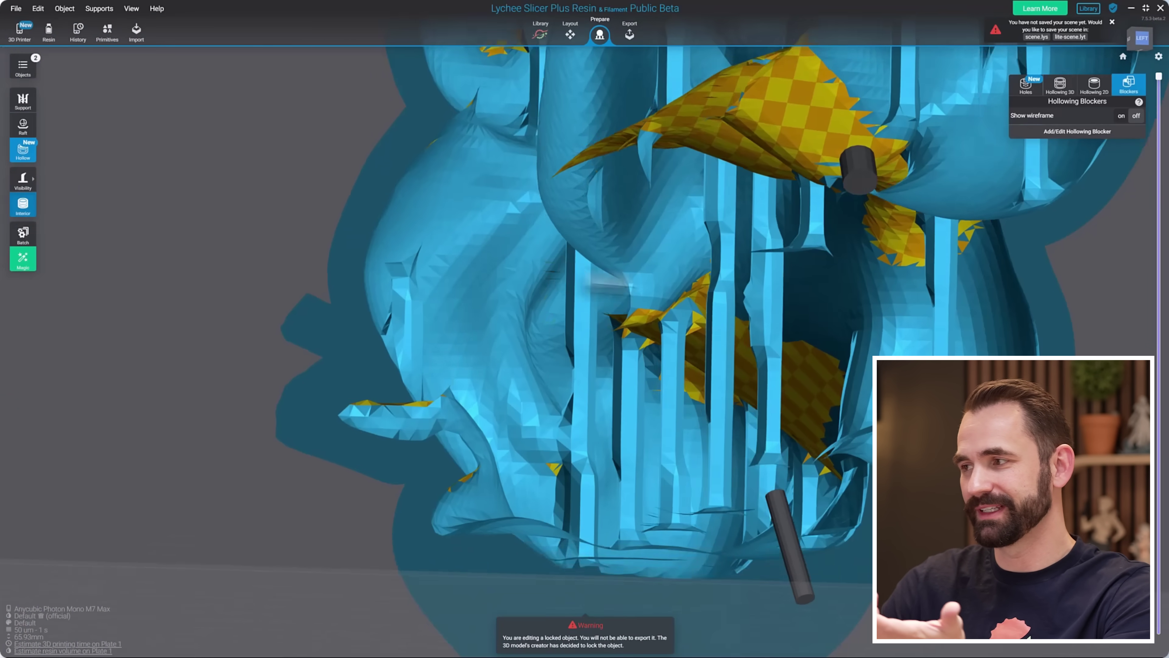
{"action": "scroll", "coordinate": [875, 318], "scroll_direction": "up", "scroll_amount": 8}
{"action": "scroll", "coordinate": [856, 313], "scroll_direction": "down", "scroll_amount": 10}
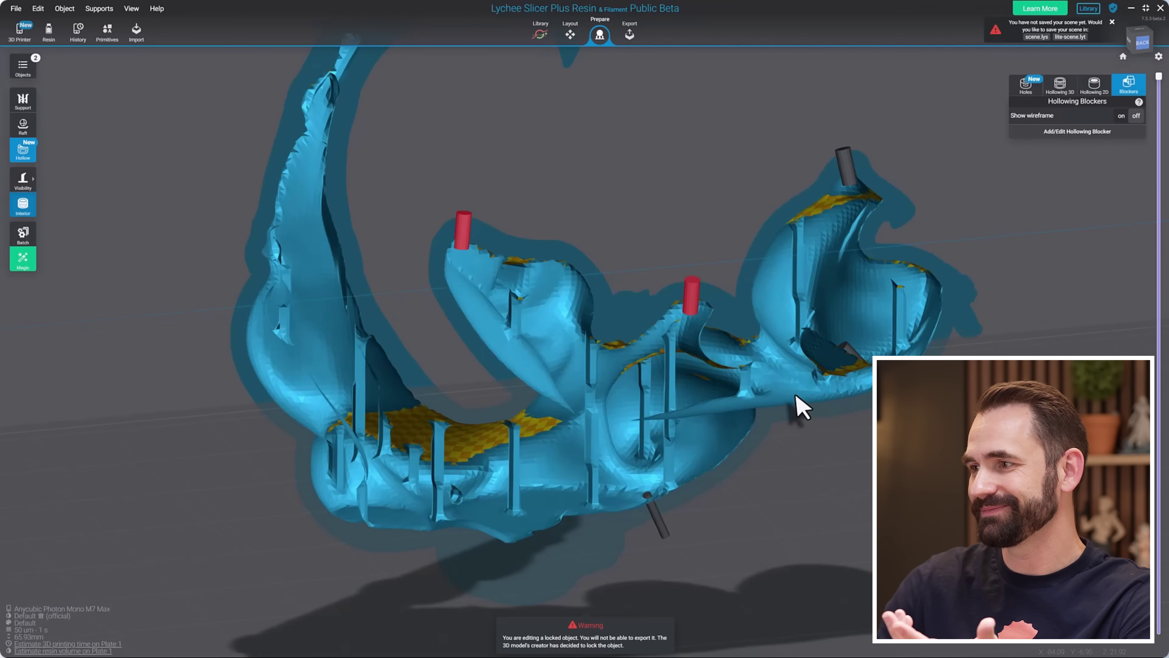